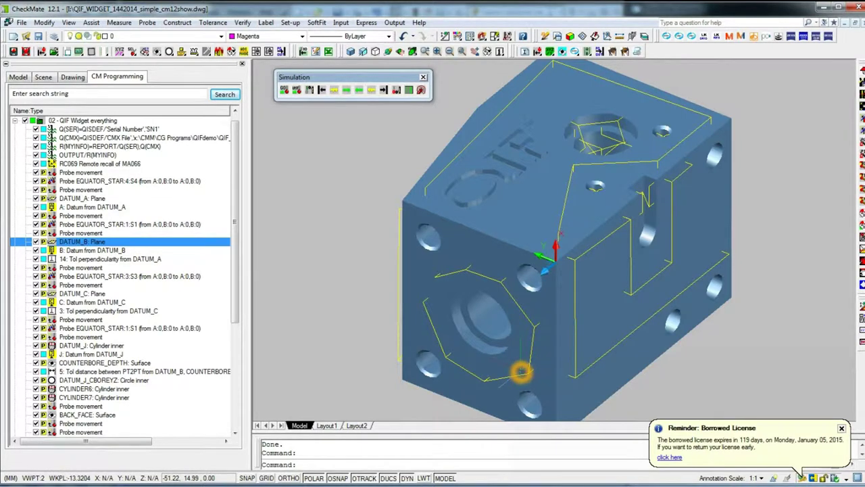
- Run the QIF Widget probe path simulation, then close CheckMate to return to the desktop
left_click(310, 91)
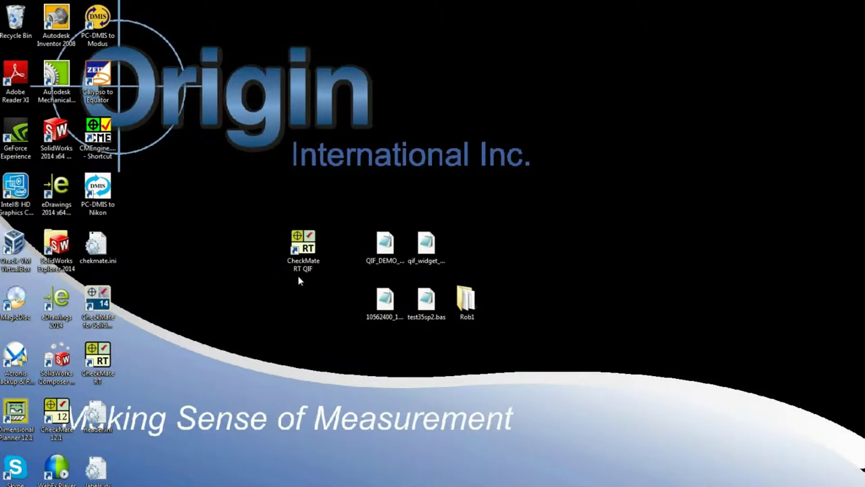
left_click(320, 288)
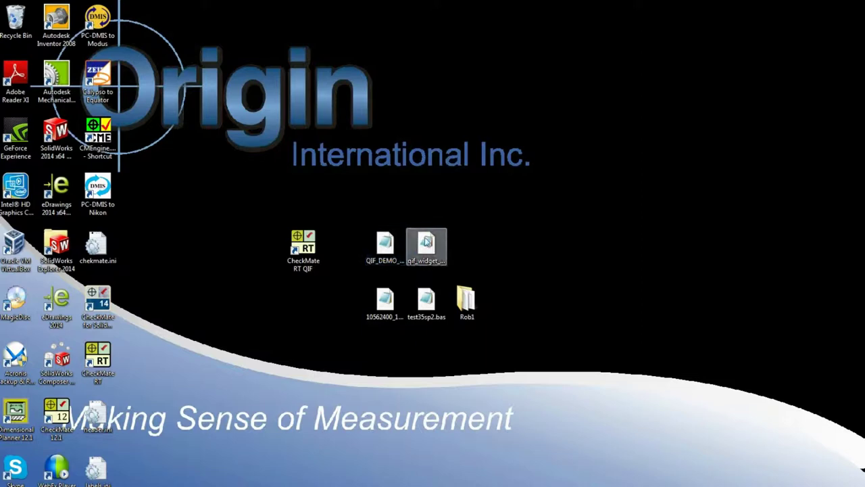
- Open QIF_DEMO_20140909_100317.QIF in Notepad to read its XML, then close it
double_click(387, 247)
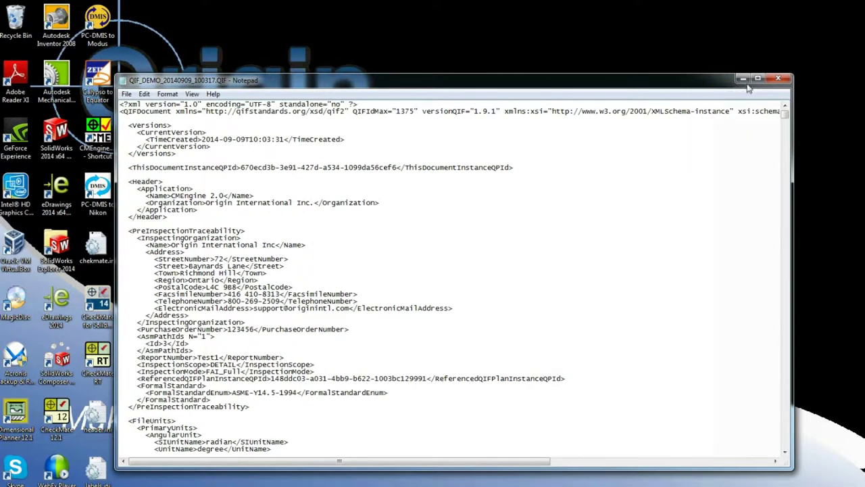
left_click(745, 81)
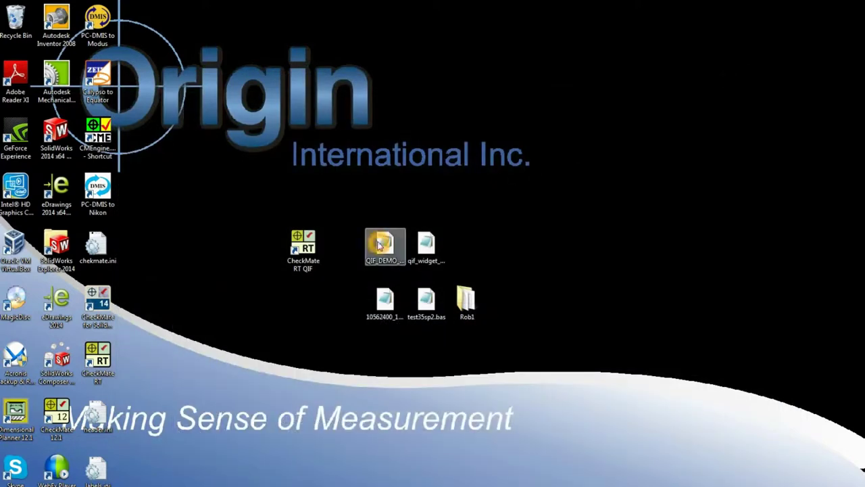
- Drop QIF_DEMO onto CheckMate RT QIF, scroll the resulting QIF_DEMO_20140909_100317.DMI, and close it
left_click_drag(380, 245, 294, 250)
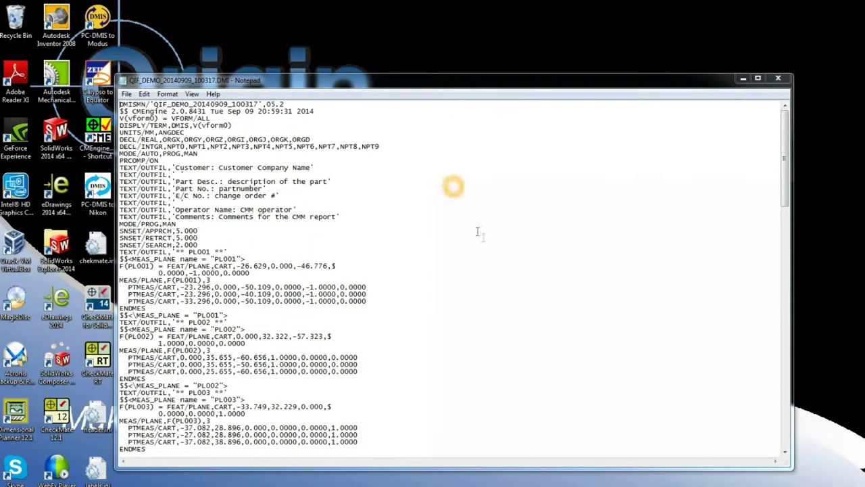
scroll(517, 216, "down", 8)
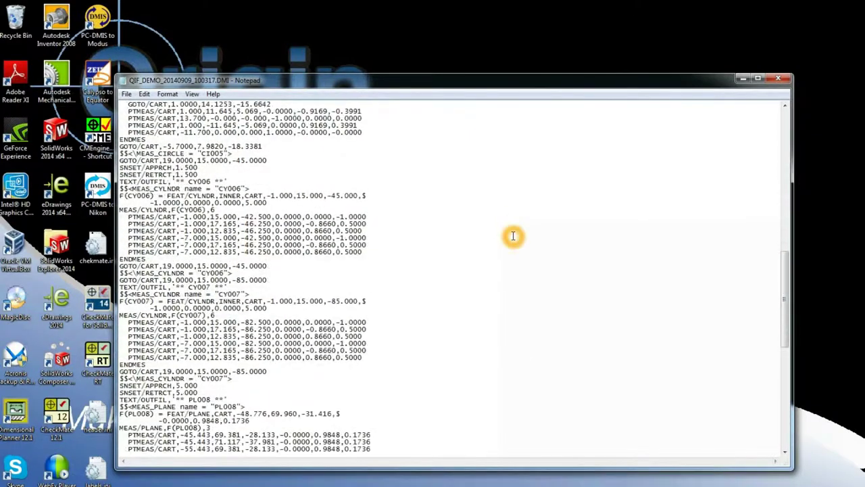
scroll(513, 238, "down", 7)
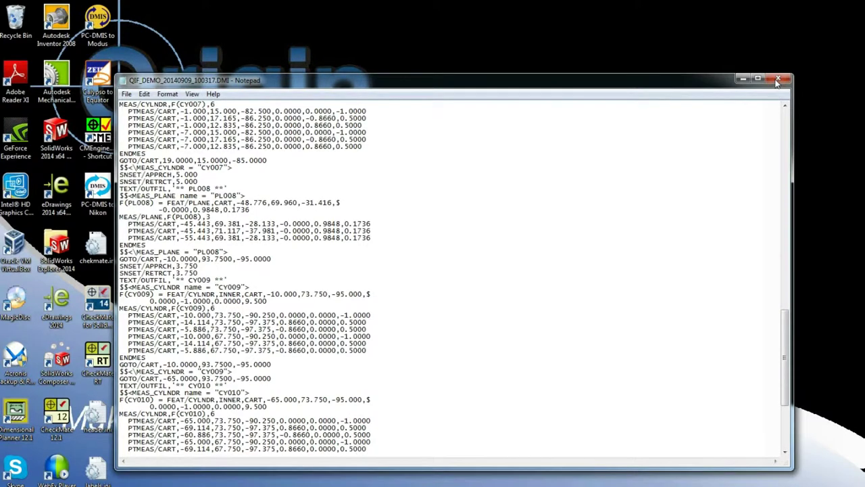
left_click(778, 78)
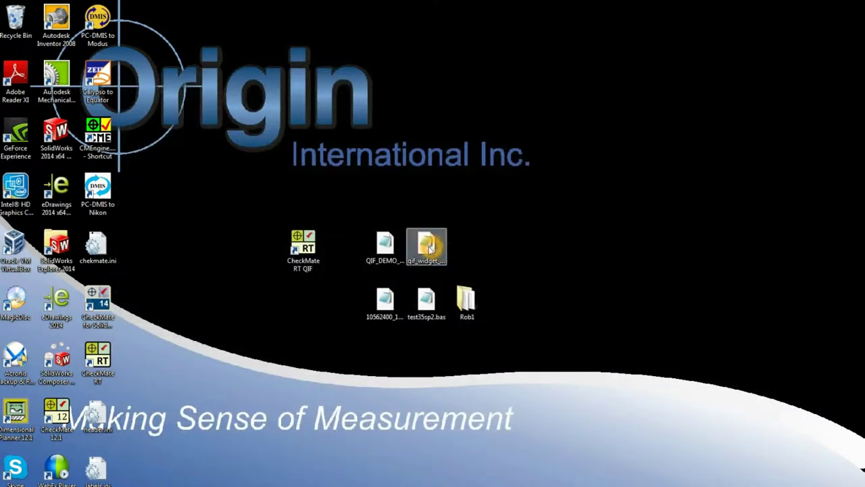
- Drop qif_widget onto CheckMate RT QIF, review QIF_WIDGET_2014-8_SIMP_V_1_9_1.DMI, and close it
left_click_drag(430, 248, 306, 249)
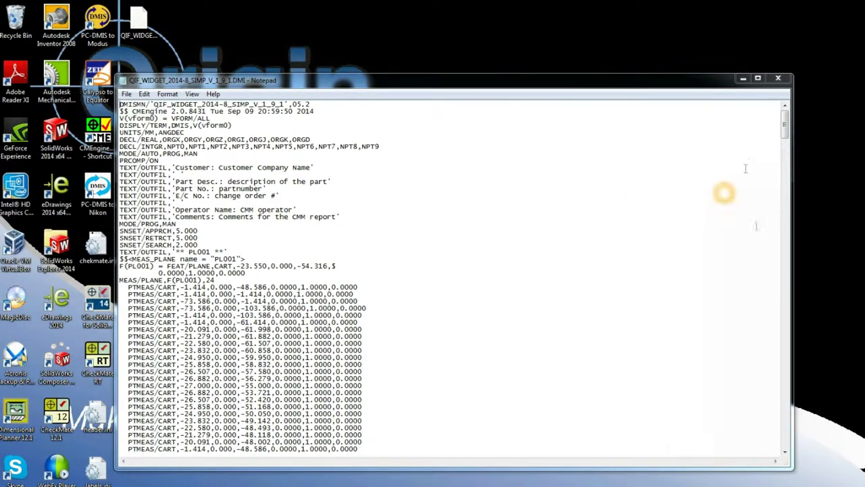
left_click_drag(784, 121, 774, 191)
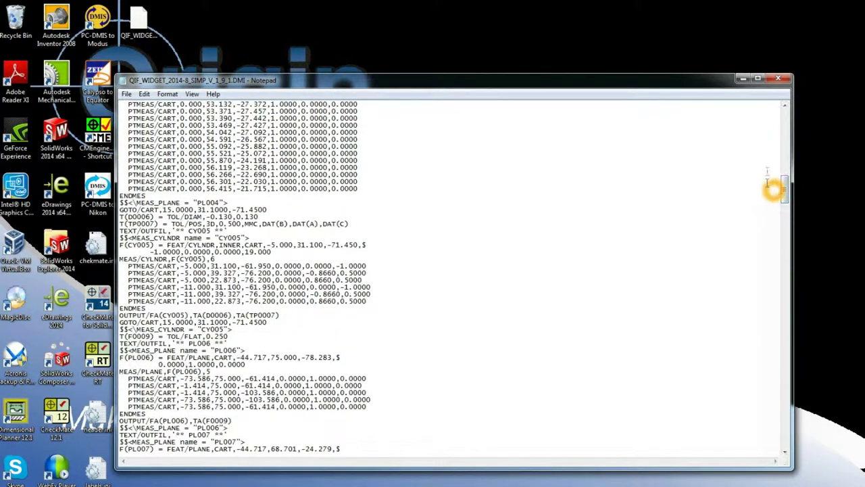
left_click(779, 80)
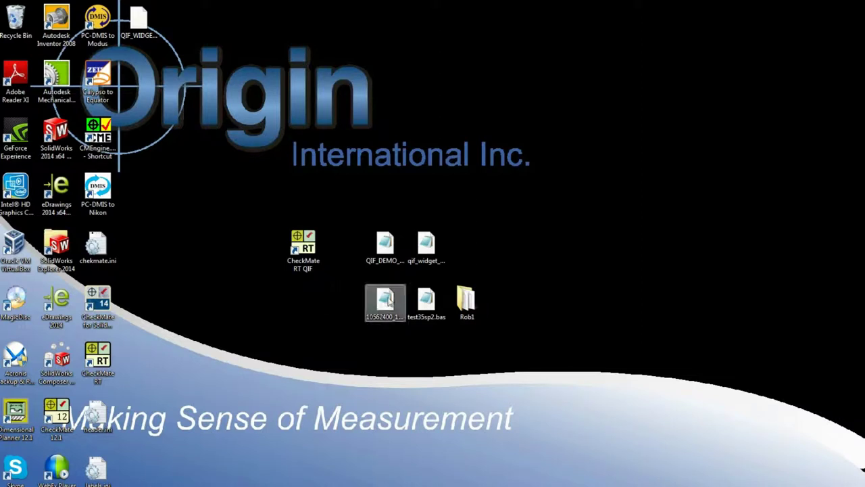
- Open the 10562400 CMM results file in Notepad to read it, then close it
left_click(387, 324)
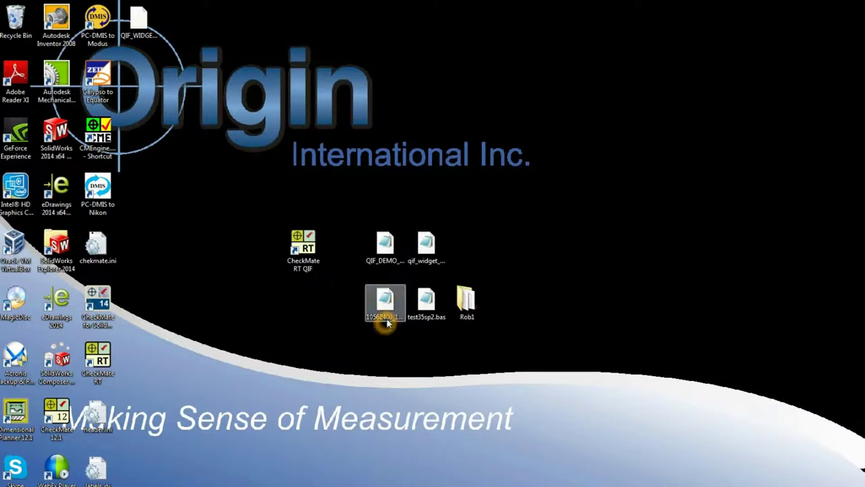
left_click(378, 315)
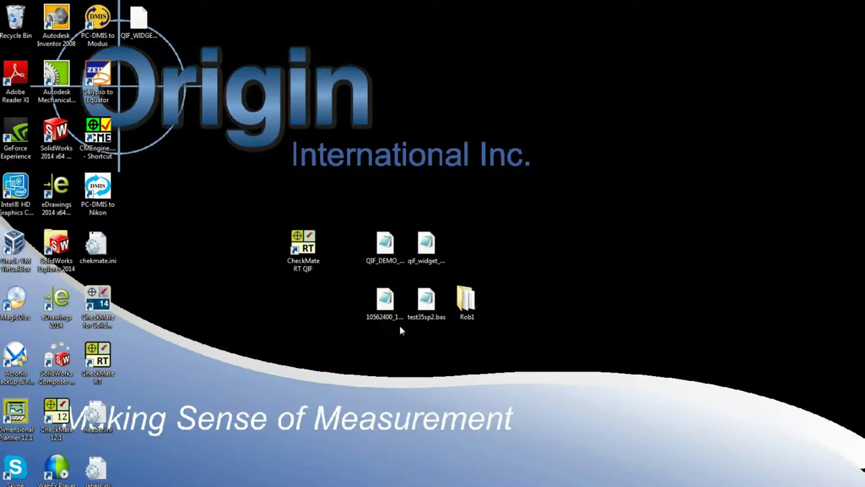
left_click_drag(373, 303, 338, 267)
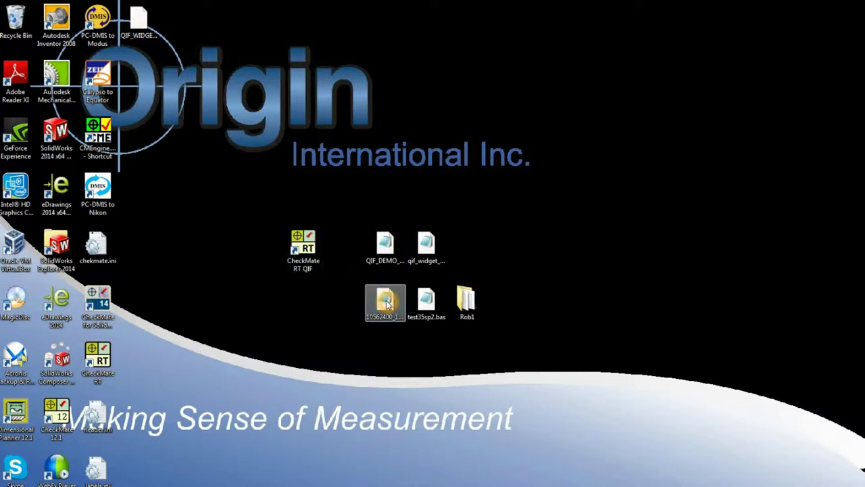
double_click(385, 302)
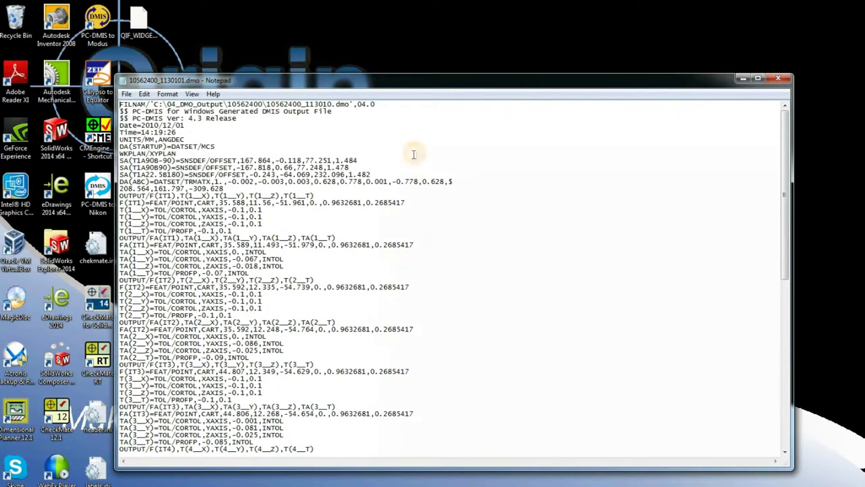
left_click(418, 253)
left_click(776, 81)
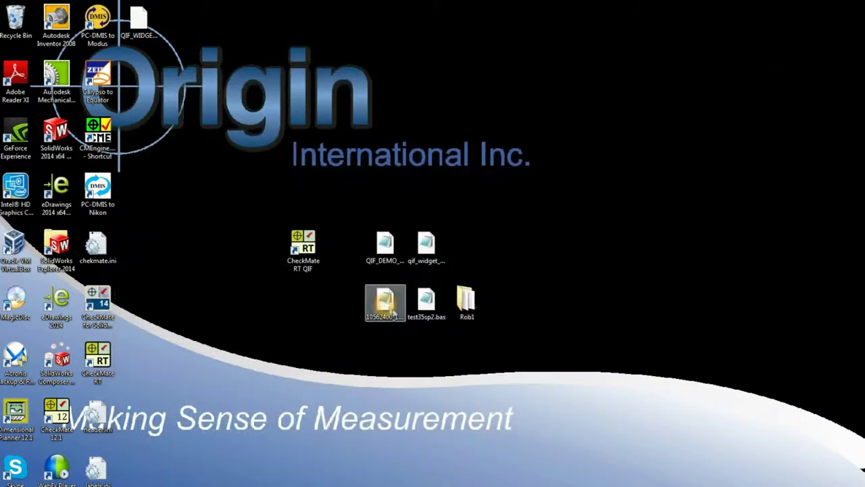
- Translate the 10562400 results via CheckMate RT QIF, scroll 10562400_1130101.QIF, and close it
left_click_drag(391, 312, 313, 251)
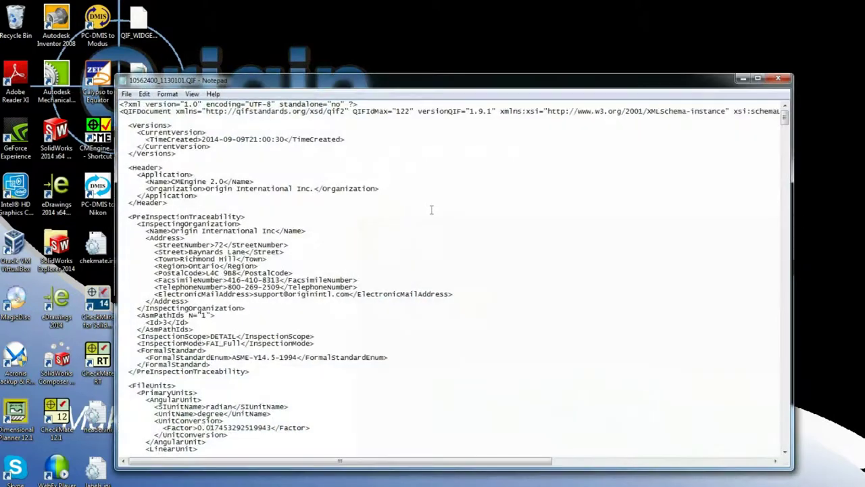
left_click(686, 175)
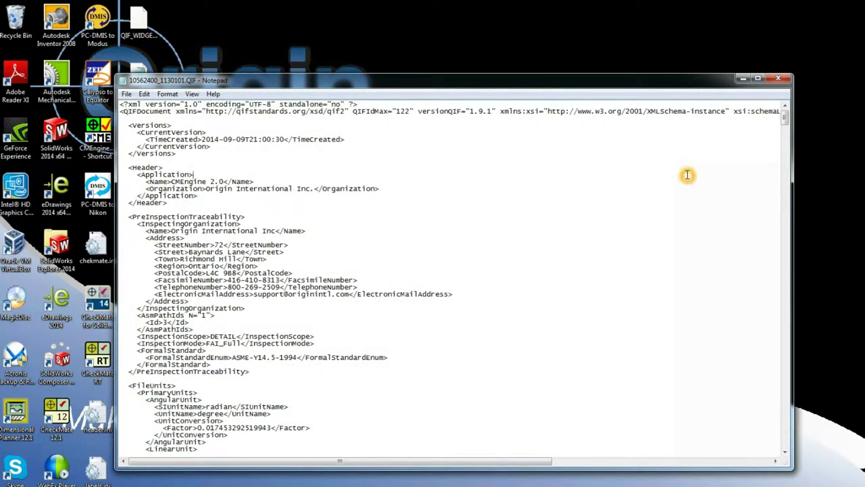
scroll(674, 267, "down", 20)
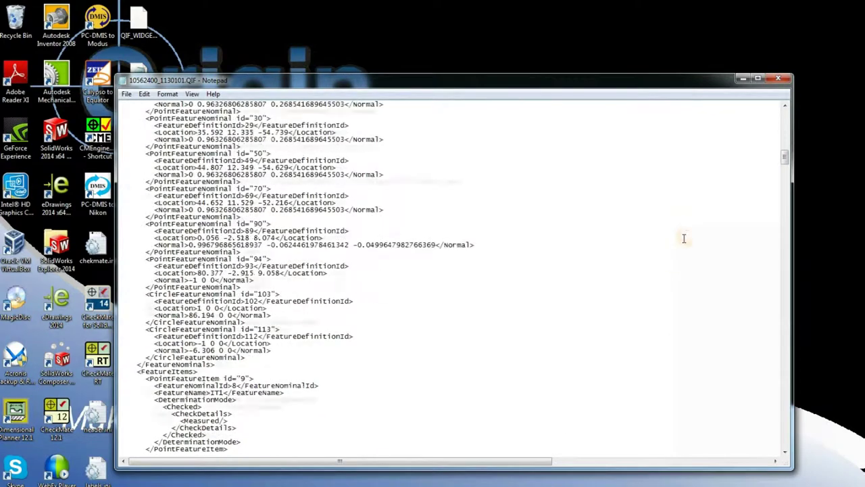
scroll(684, 239, "down", 20)
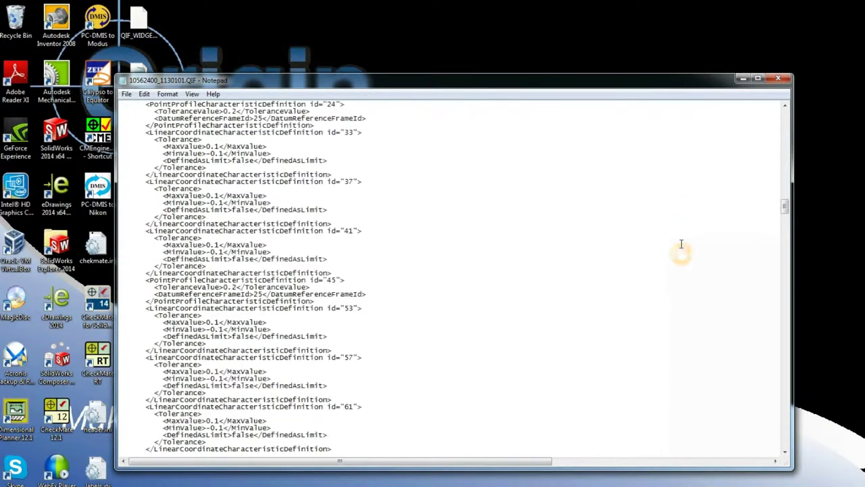
scroll(681, 244, "down", 20)
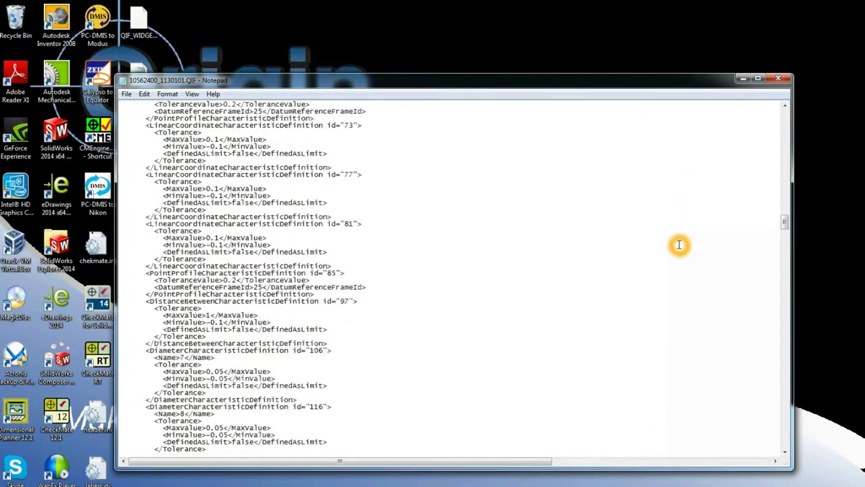
scroll(680, 244, "down", 8)
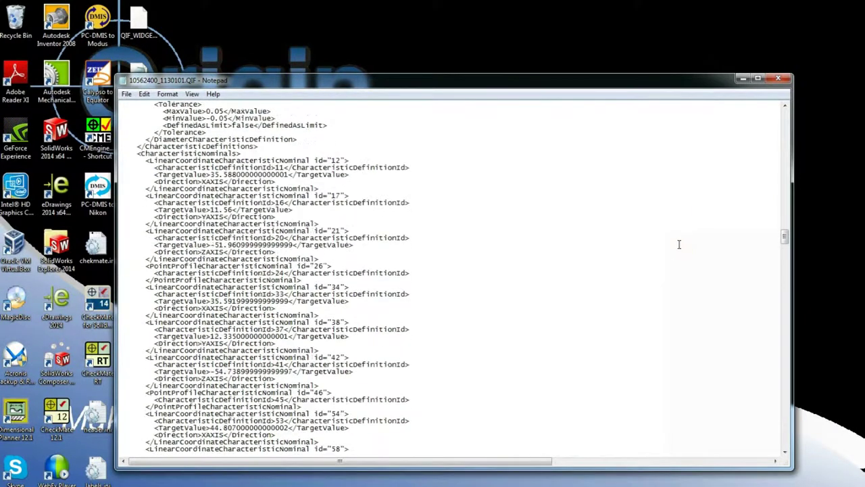
left_click(779, 80)
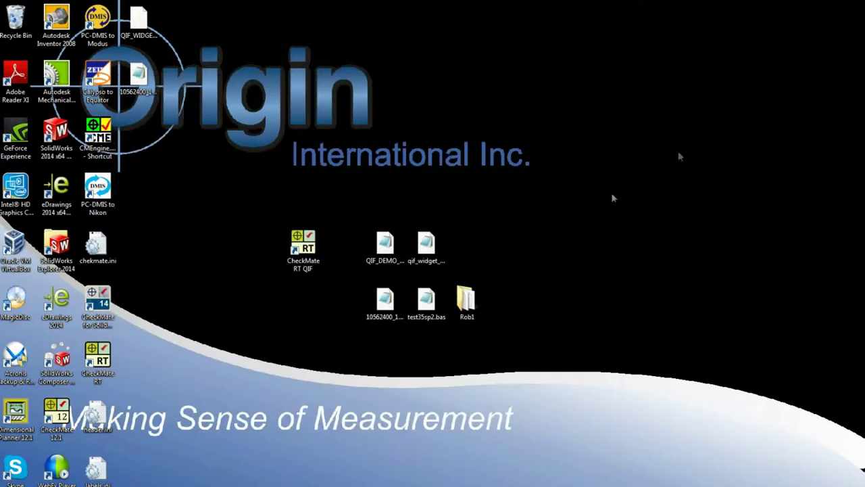
- Open the Rob1 folder, drop its actuals file on CheckMate RT QIF, and scroll ACTUALS.QIF
left_click(426, 302)
left_click(465, 300)
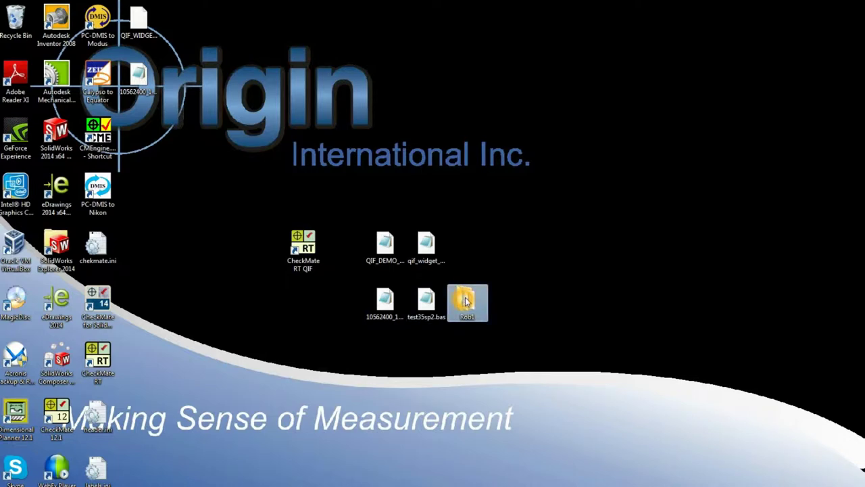
double_click(465, 300)
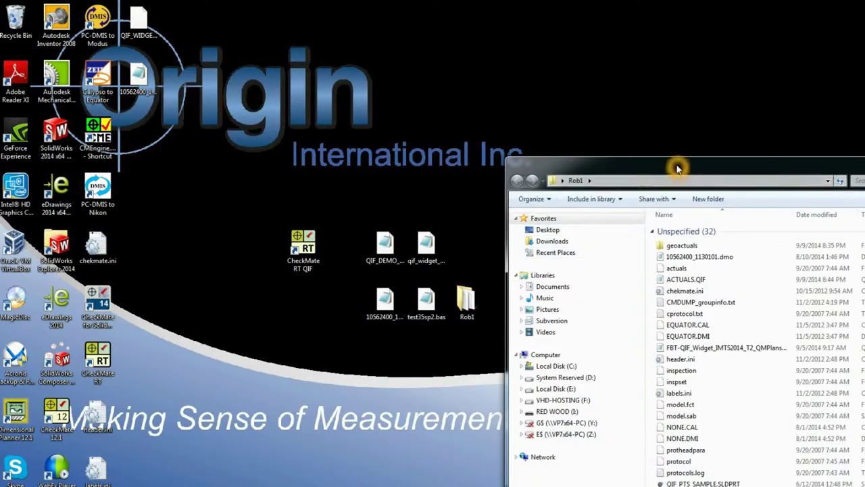
left_click_drag(678, 168, 681, 81)
left_click_drag(688, 181, 305, 251)
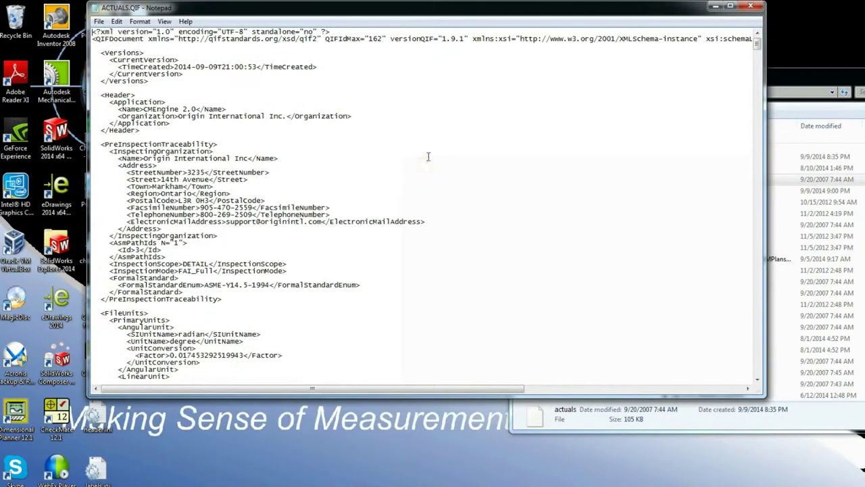
scroll(428, 156, "down", 20)
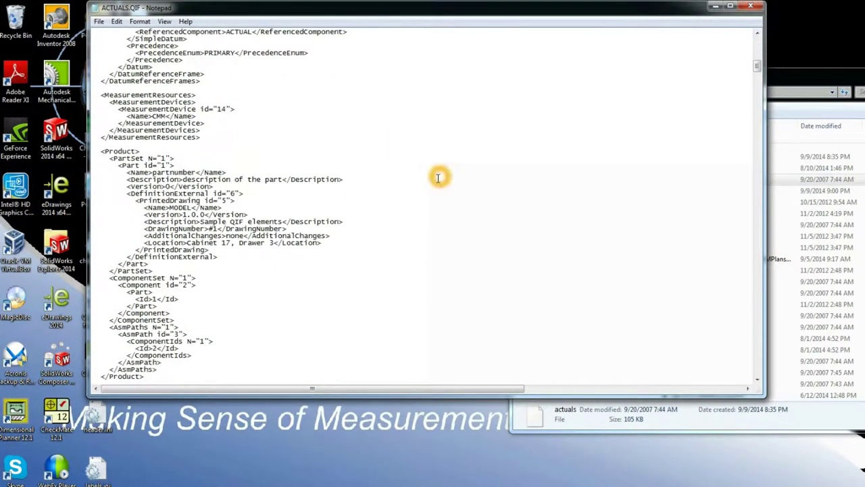
scroll(438, 177, "down", 20)
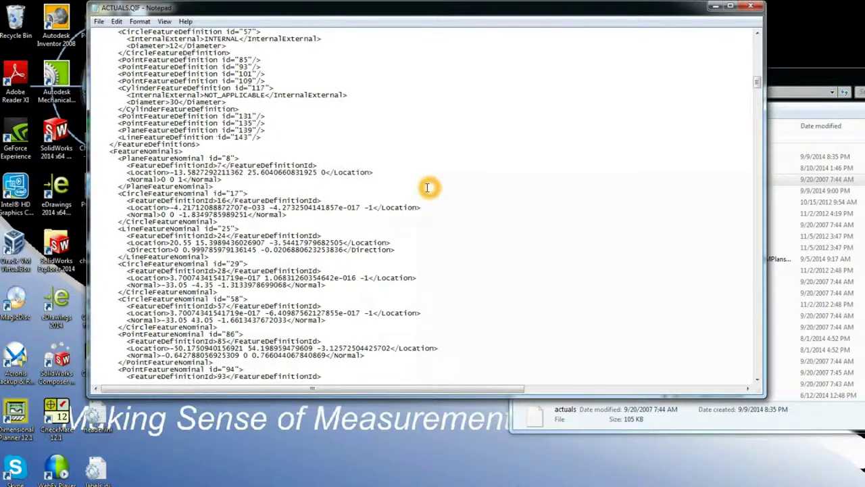